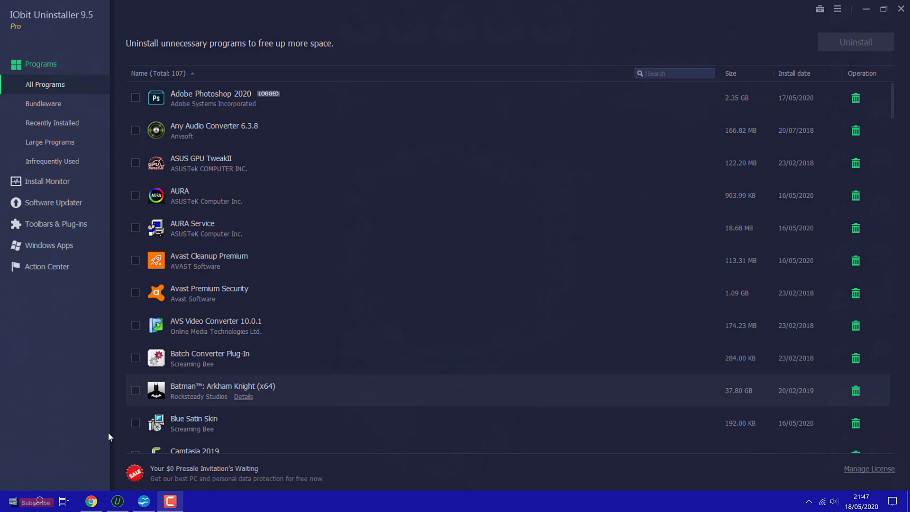
Step: Show the IObit Uninstaller 9 Free download section (version 9.5.0, 21.2 MB) in Chrome
{"action": "left_click", "coordinate": [92, 501]}
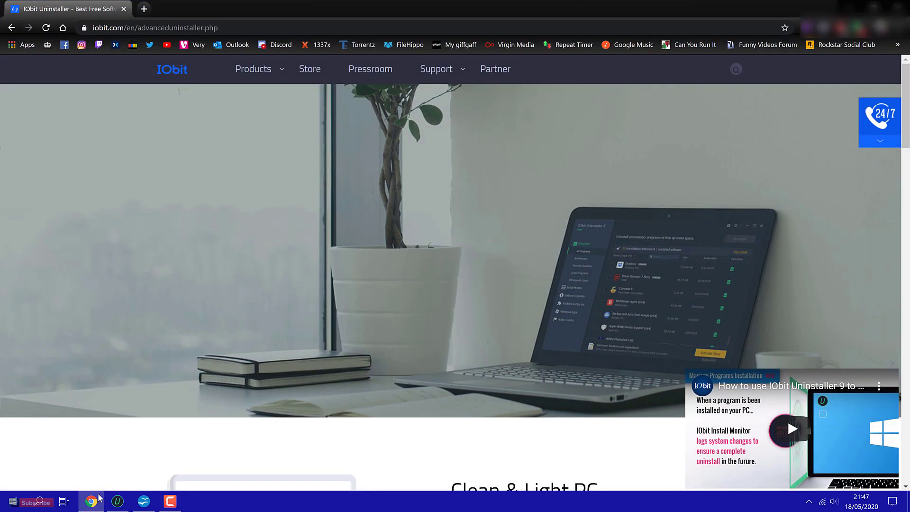
{"action": "left_click", "coordinate": [239, 28]}
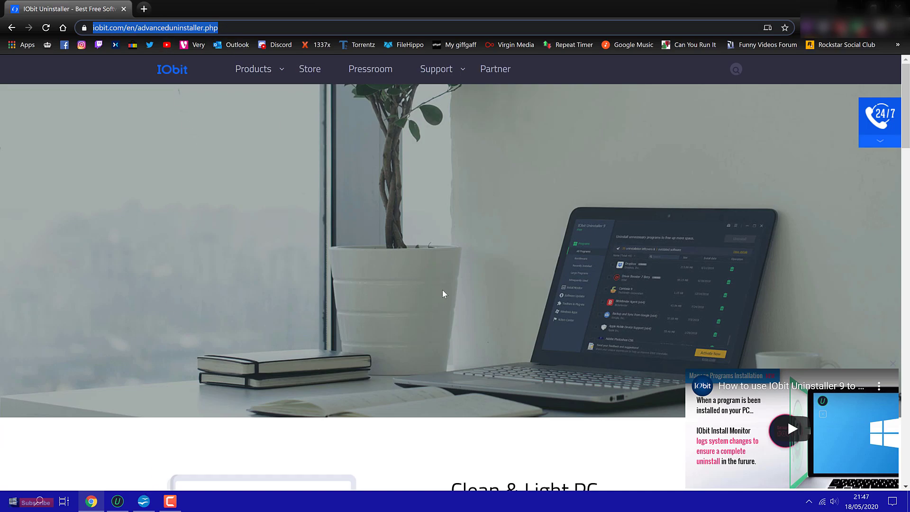
{"action": "scroll", "coordinate": [443, 290], "scroll_direction": "down", "scroll_amount": 5}
{"action": "scroll", "coordinate": [563, 341], "scroll_direction": "down", "scroll_amount": 3}
{"action": "scroll", "coordinate": [564, 343], "scroll_direction": "down", "scroll_amount": 6}
{"action": "scroll", "coordinate": [533, 335], "scroll_direction": "down", "scroll_amount": 6}
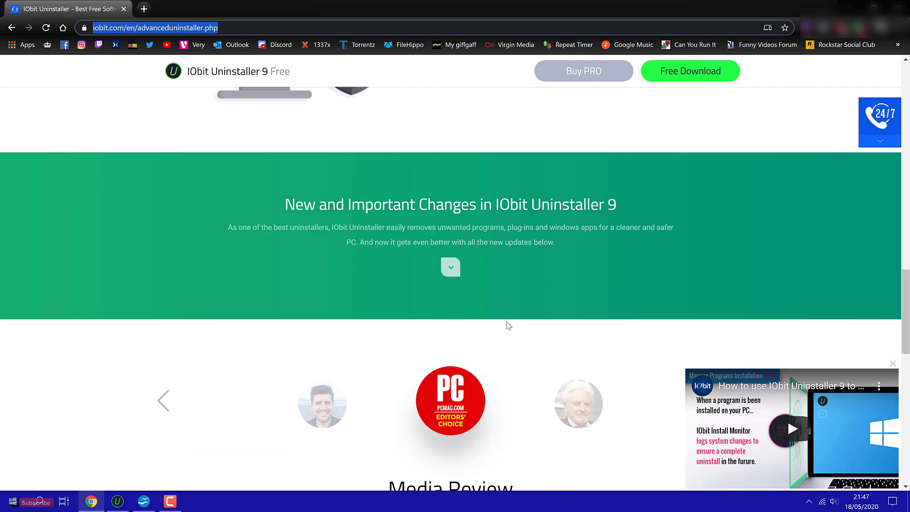
{"action": "scroll", "coordinate": [512, 328], "scroll_direction": "down", "scroll_amount": 6}
{"action": "scroll", "coordinate": [498, 313], "scroll_direction": "down", "scroll_amount": 4}
{"action": "left_click", "coordinate": [376, 285]}
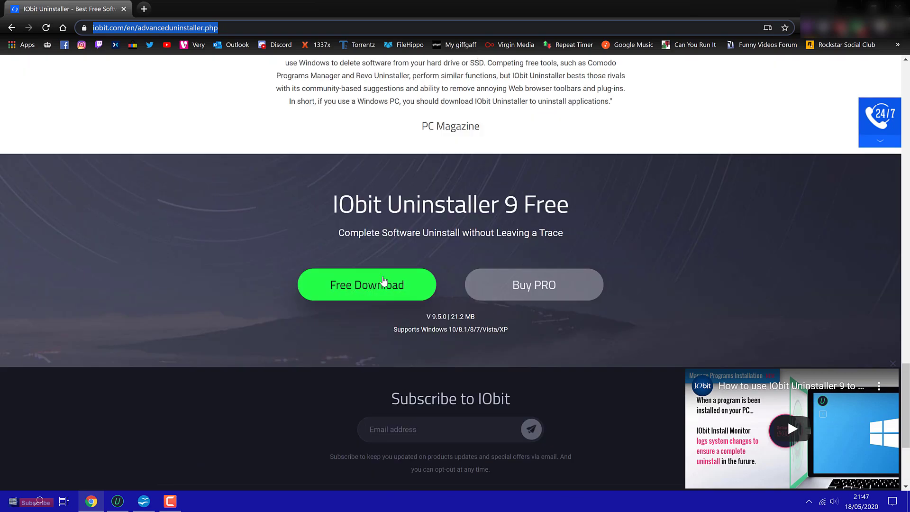
Step: Bring IObit Uninstaller 9.5 Pro back in front with its 107 installed programs listed
{"action": "left_click", "coordinate": [117, 501]}
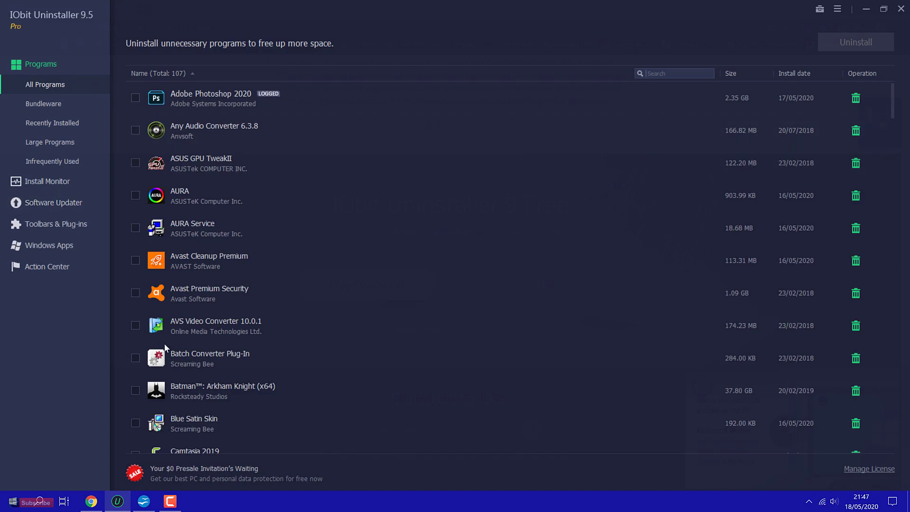
{"action": "left_click", "coordinate": [870, 468]}
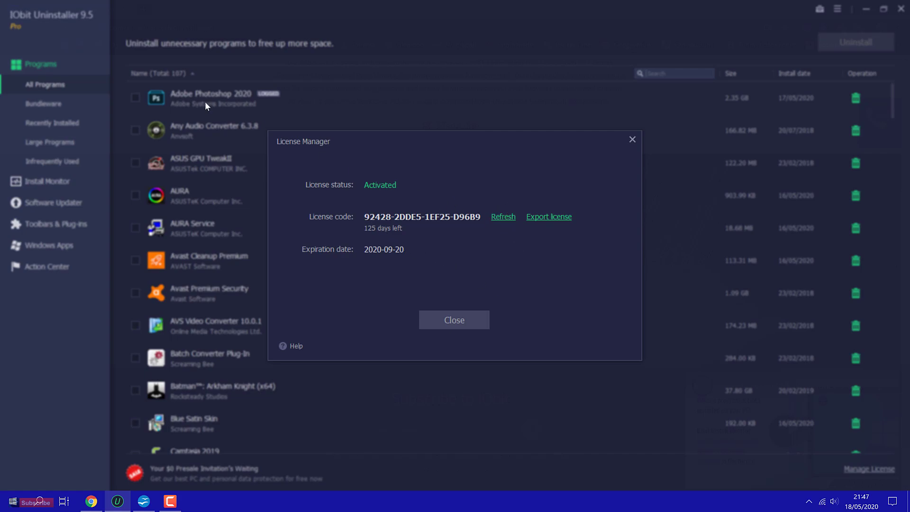
{"action": "left_click", "coordinate": [454, 320]}
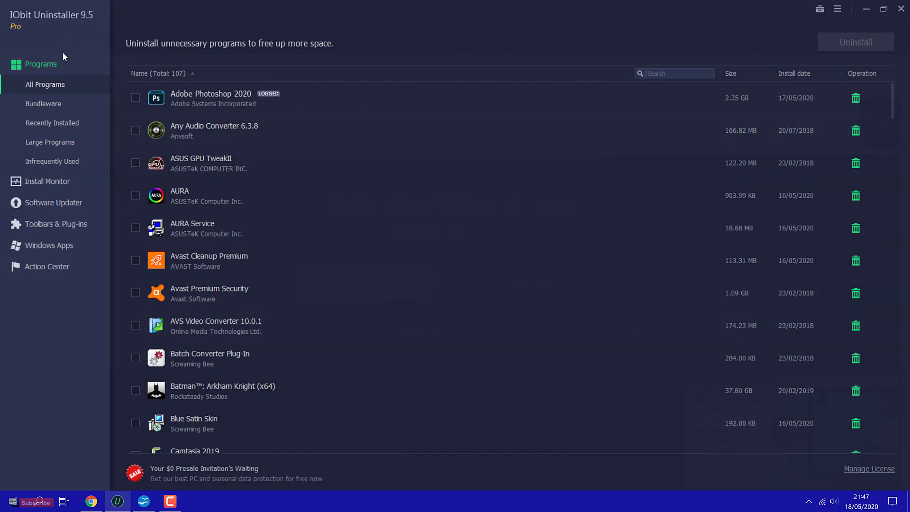
{"action": "left_click", "coordinate": [70, 203]}
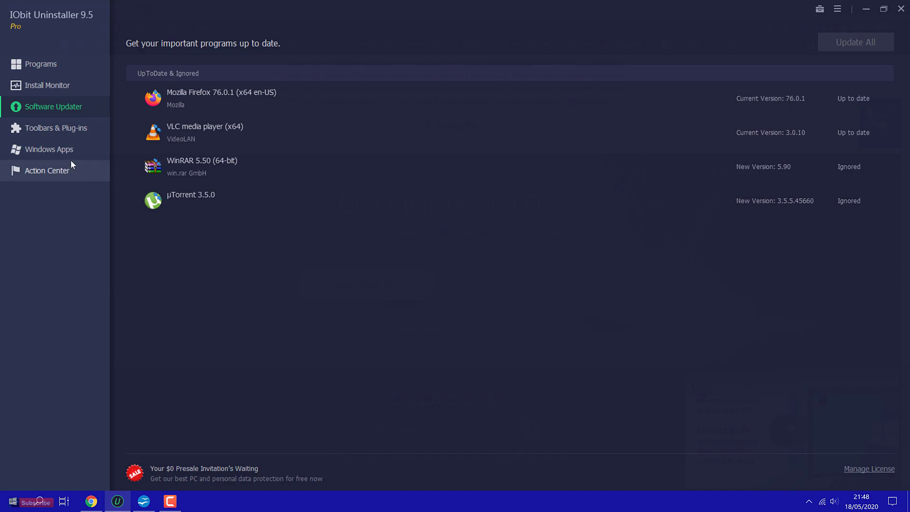
{"action": "left_click", "coordinate": [65, 135]}
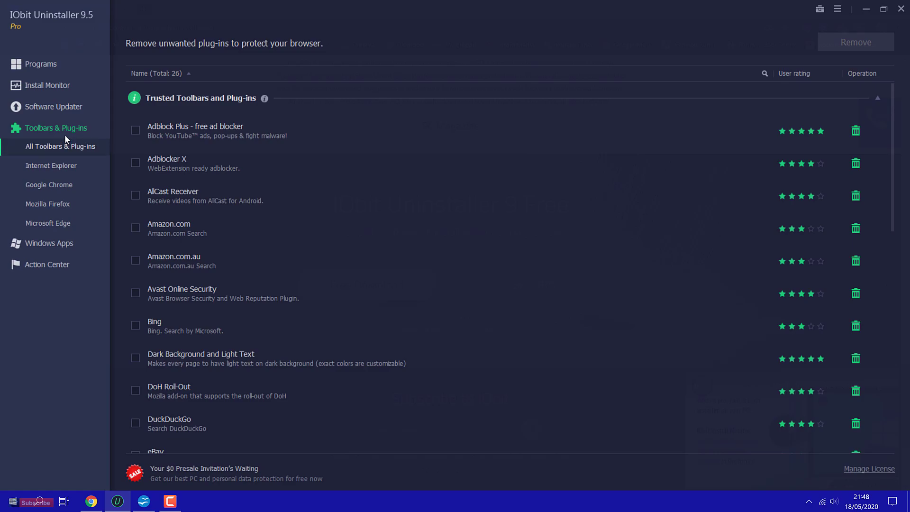
{"action": "left_click", "coordinate": [39, 65]}
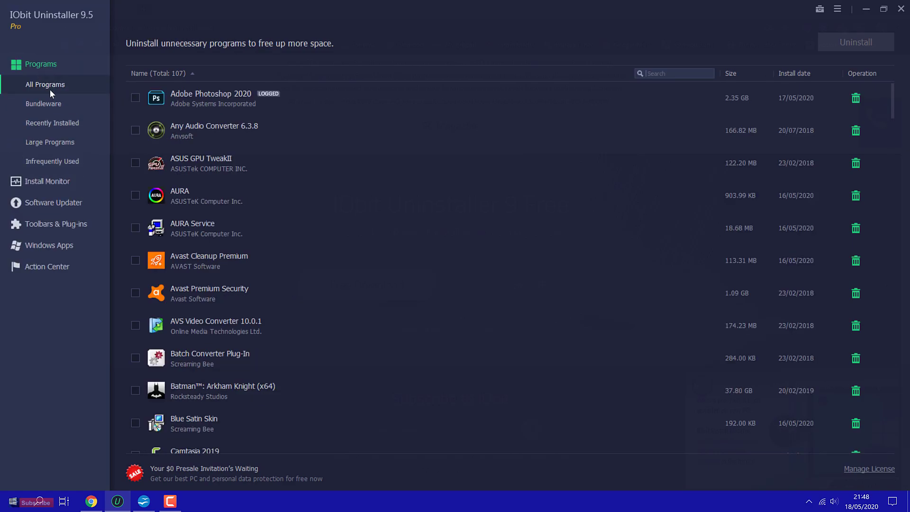